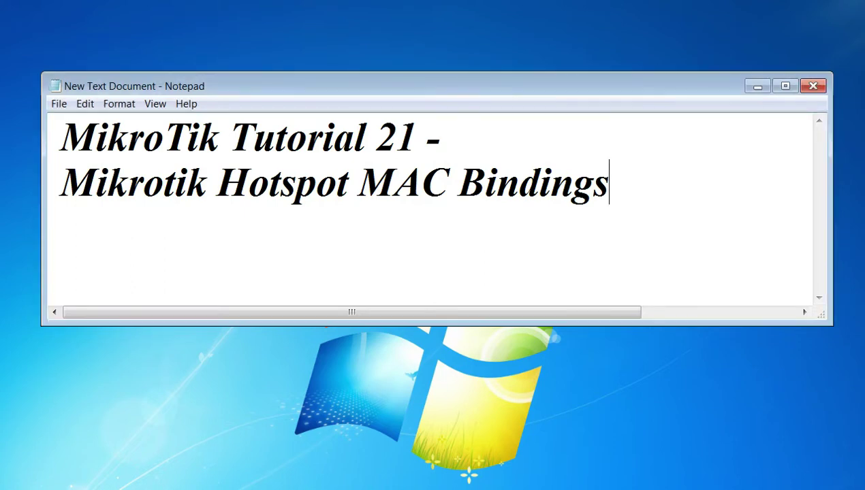
# Step: Close the title note and subscribe to the MikroTik channel on YouTube
pyautogui.click(812, 86)
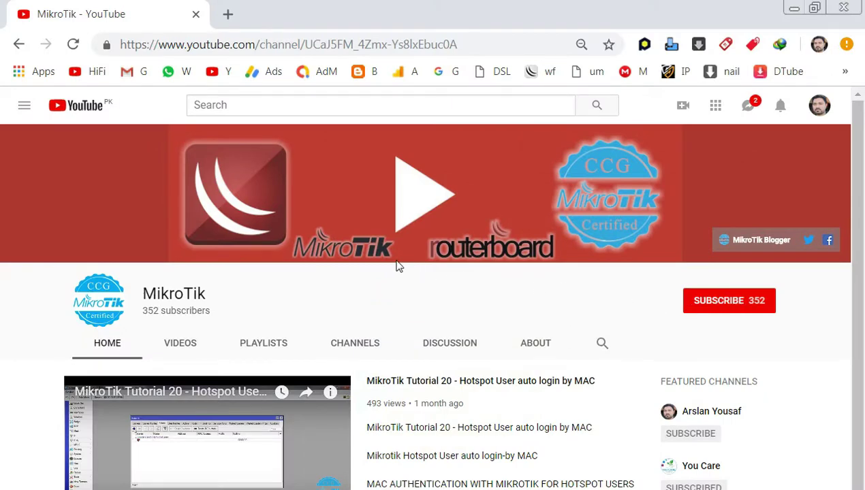
pyautogui.click(725, 310)
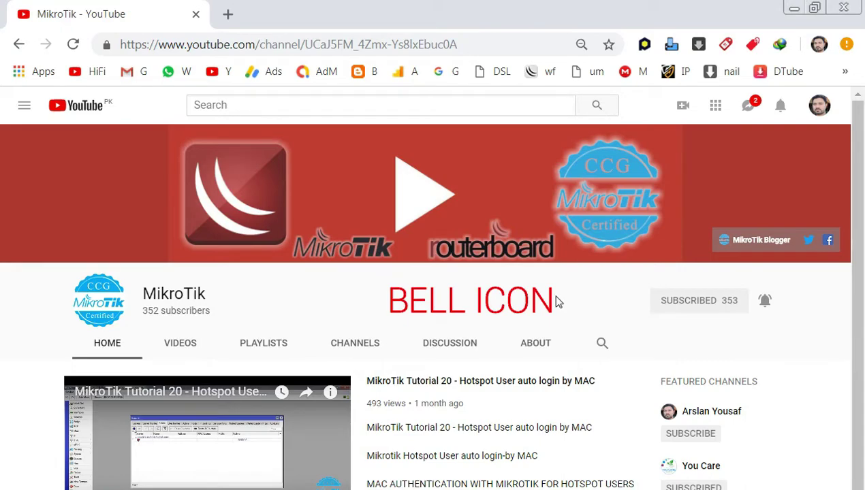
# Step: Go through the opening instructions in the Notepad notes and open the router's IP Hotspot settings in WinBox
pyautogui.moveTo(329, 486)
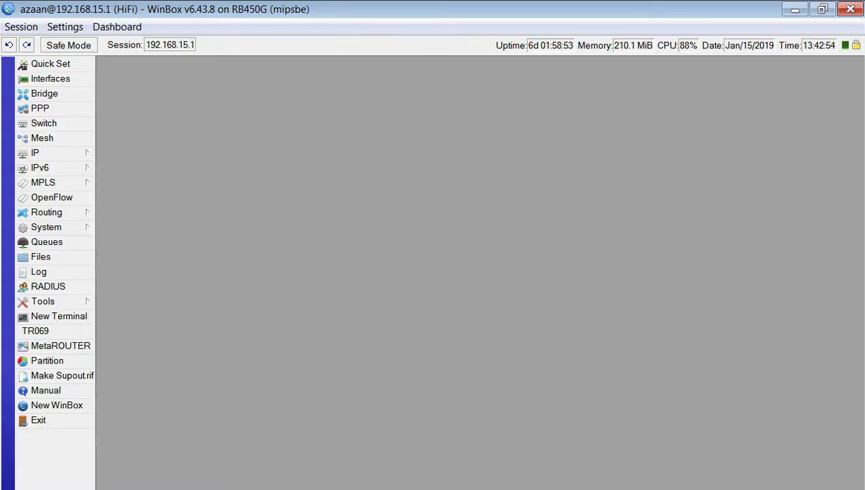
pyautogui.hotkey('alt', 'Tab')
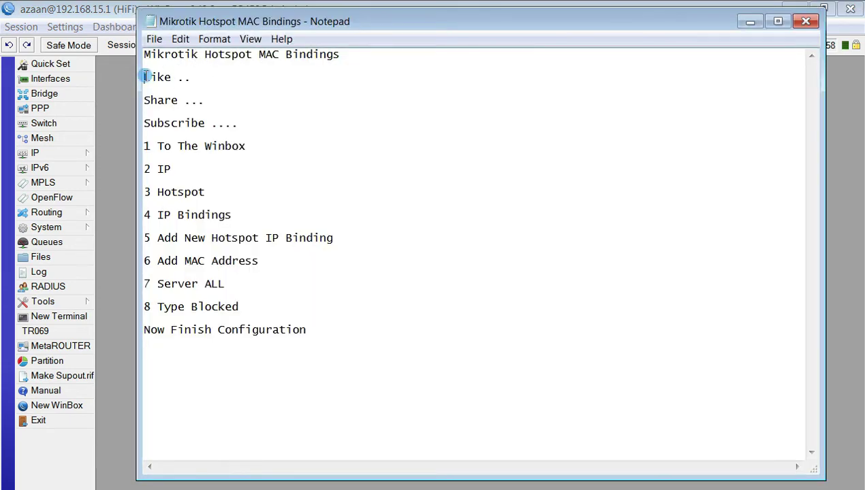
pyautogui.moveTo(143, 77); pyautogui.dragTo(250, 125)
pyautogui.click(250, 125)
pyautogui.moveTo(158, 169); pyautogui.dragTo(169, 169)
pyautogui.click(85, 160)
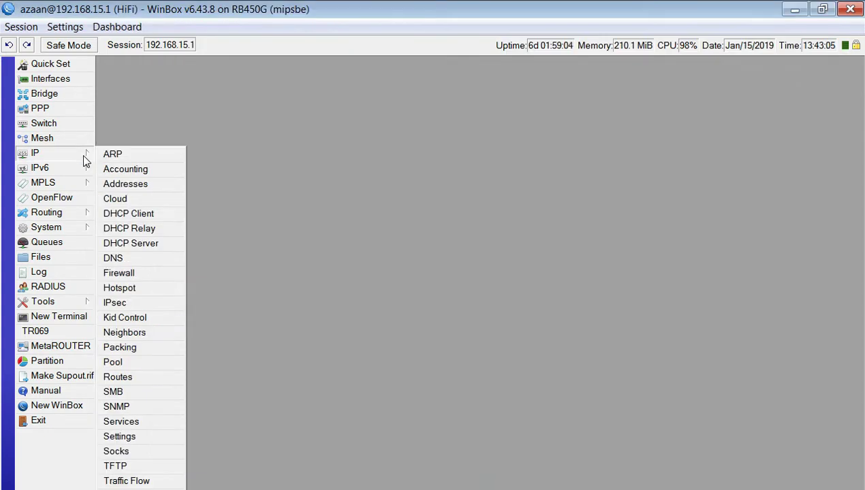
pyautogui.click(143, 290)
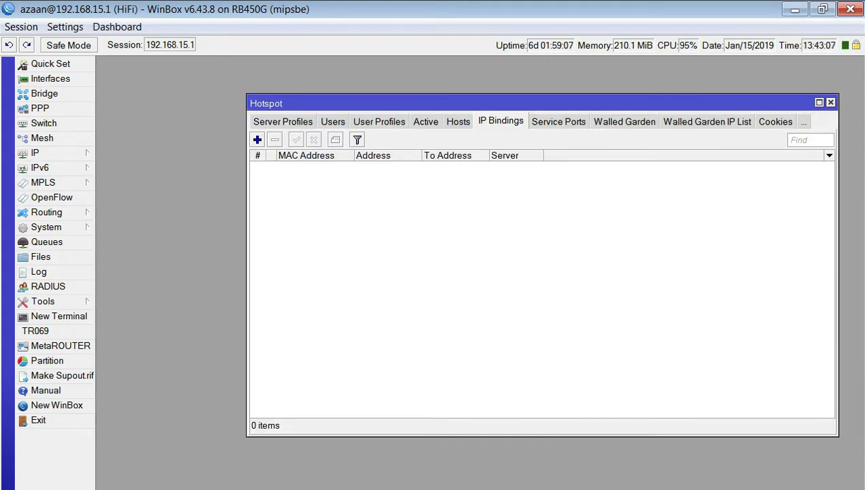
# Step: Check the IP Bindings instructions in the Notepad notes and start a new hotspot IP binding in WinBox
pyautogui.hotkey('alt', 'Tab')
pyautogui.moveTo(158, 215); pyautogui.dragTo(234, 214)
pyautogui.click(235, 214)
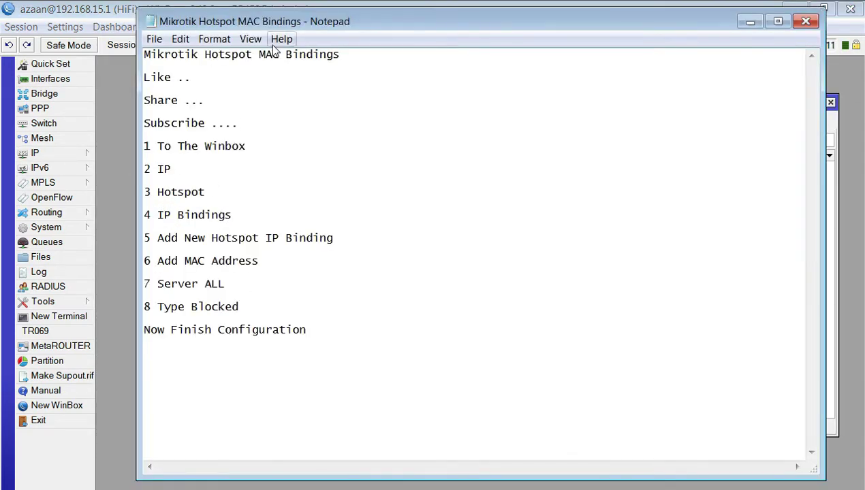
pyautogui.click(109, 178)
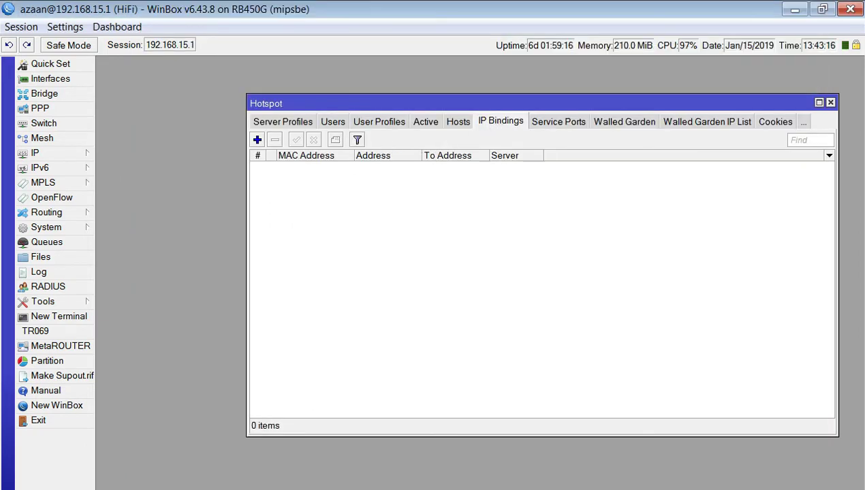
pyautogui.hotkey('alt', 'Tab')
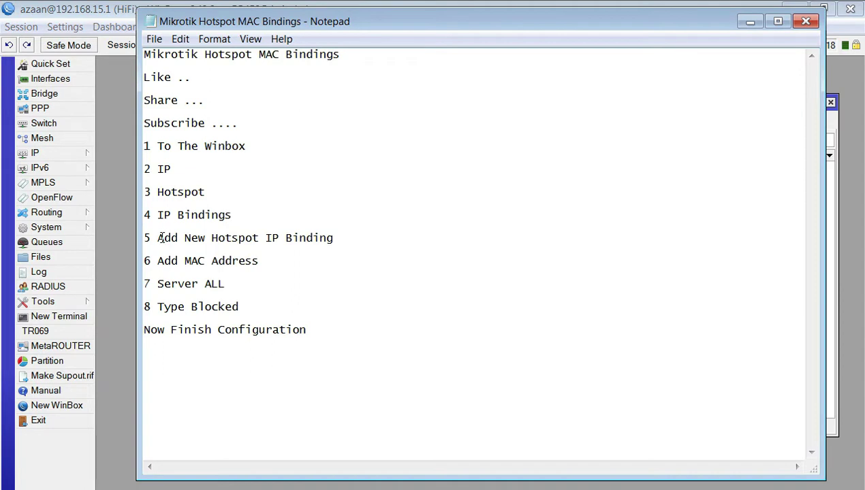
pyautogui.moveTo(162, 238); pyautogui.dragTo(329, 237)
pyautogui.click(283, 237)
pyautogui.hotkey('alt', 'Tab')
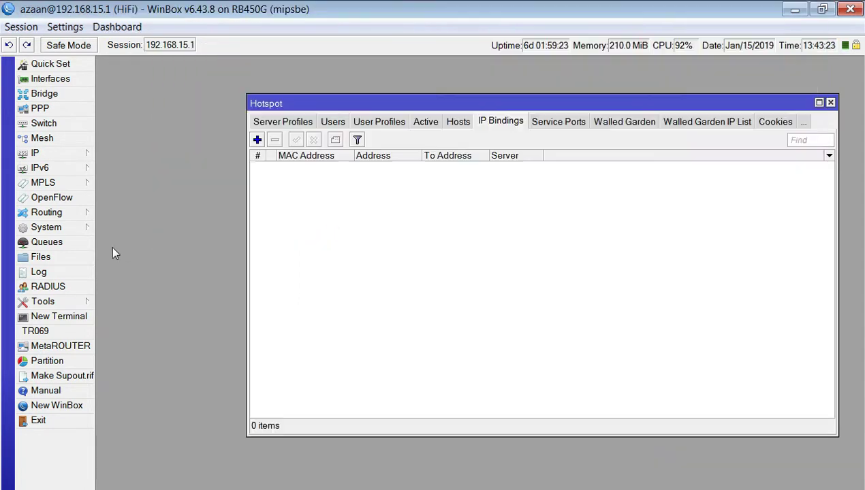
pyautogui.click(257, 140)
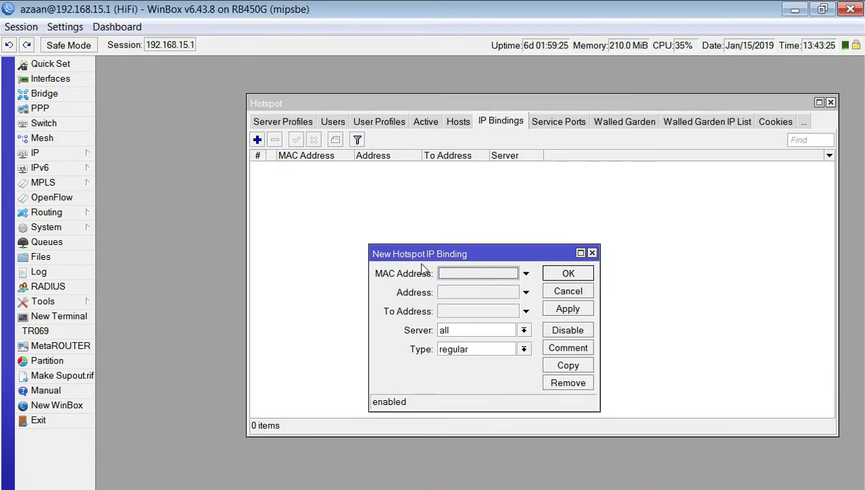
pyautogui.moveTo(426, 254); pyautogui.dragTo(249, 200)
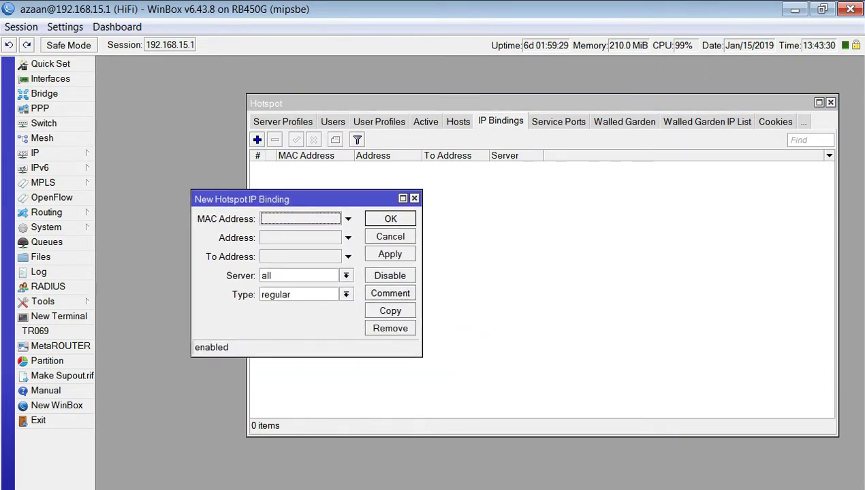
# Step: Check the MAC address instruction in the Notepad notes and look through the WinBox log for client MAC addresses
pyautogui.hotkey('alt', 'Tab')
pyautogui.moveTo(156, 260); pyautogui.dragTo(263, 261)
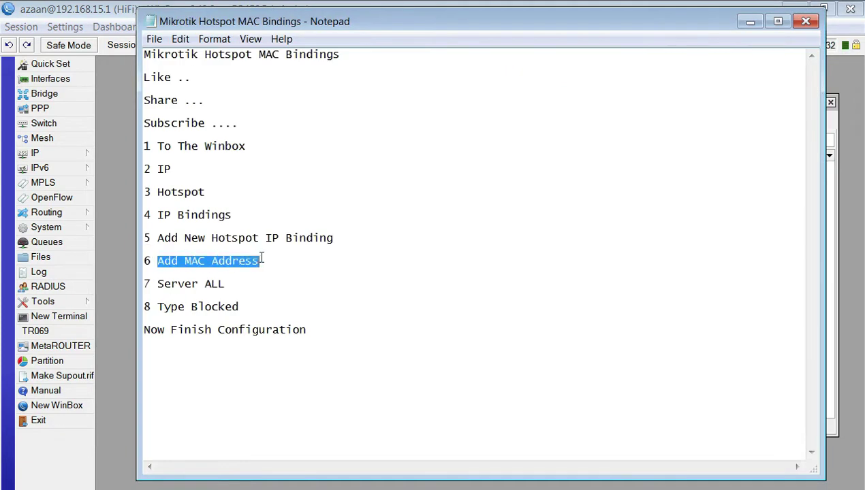
pyautogui.click(300, 388)
pyautogui.hotkey('alt', 'Tab')
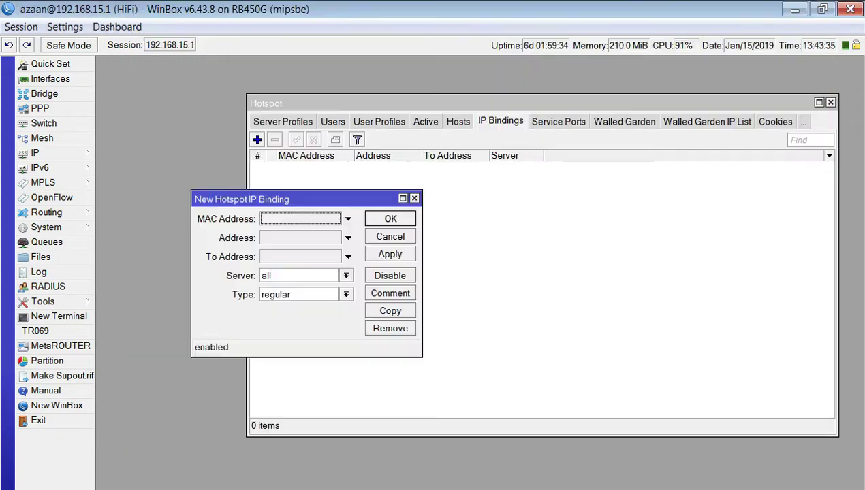
pyautogui.moveTo(303, 198); pyautogui.dragTo(271, 207)
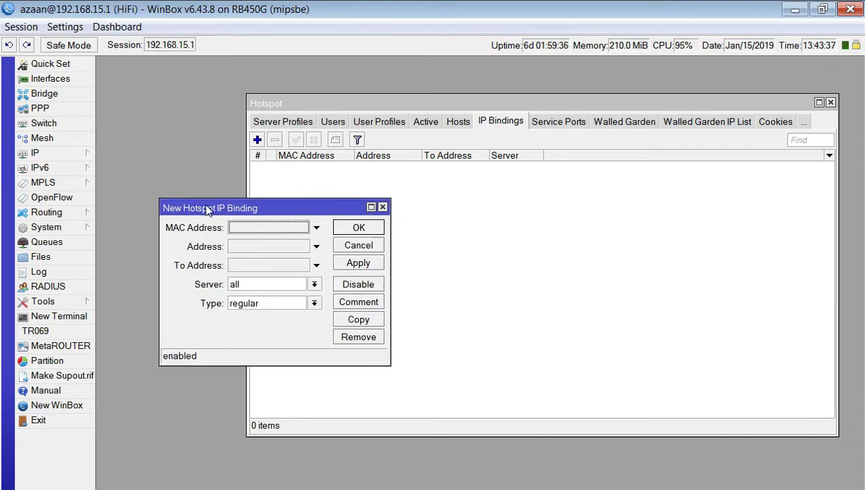
pyautogui.click(68, 273)
pyautogui.moveTo(405, 216); pyautogui.dragTo(401, 72)
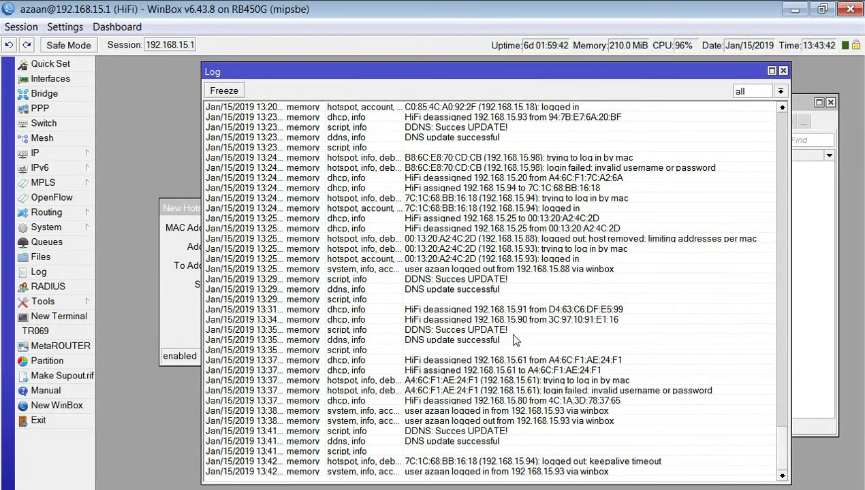
pyautogui.scroll(2, 514, 339)
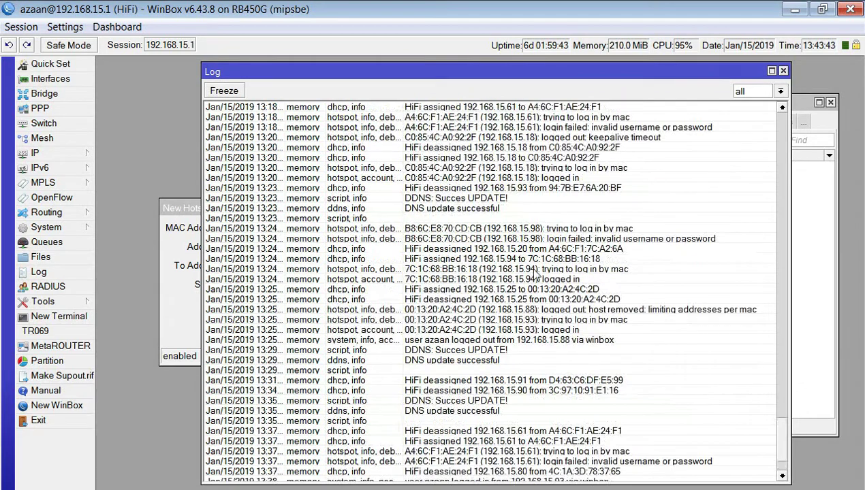
pyautogui.click(783, 71)
# Step: Open the details of hotspot host 192.168.15.18 from the hosts list and copy its MAC address
pyautogui.click(457, 122)
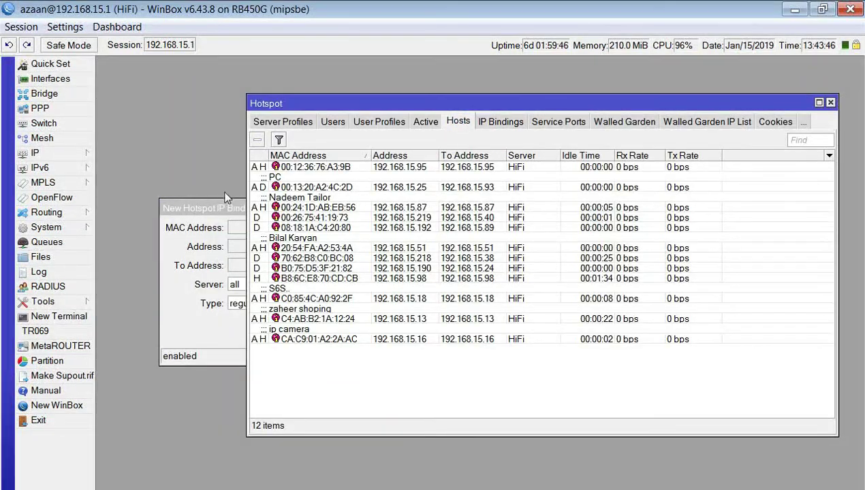
pyautogui.moveTo(219, 207); pyautogui.dragTo(176, 232)
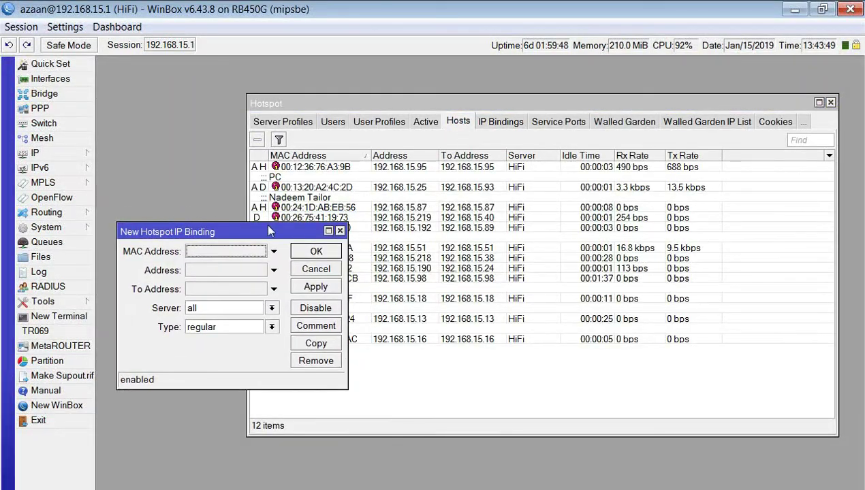
pyautogui.click(434, 395)
pyautogui.click(325, 339)
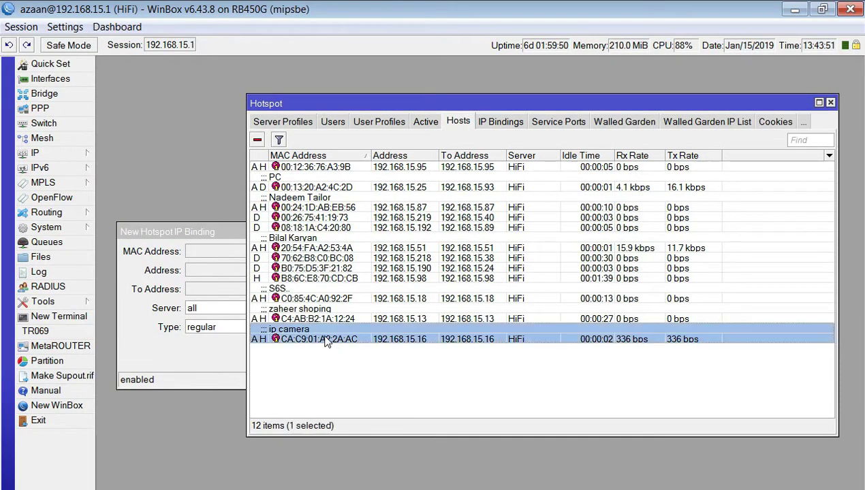
pyautogui.click(323, 319)
pyautogui.click(323, 300)
pyautogui.doubleClick(323, 299)
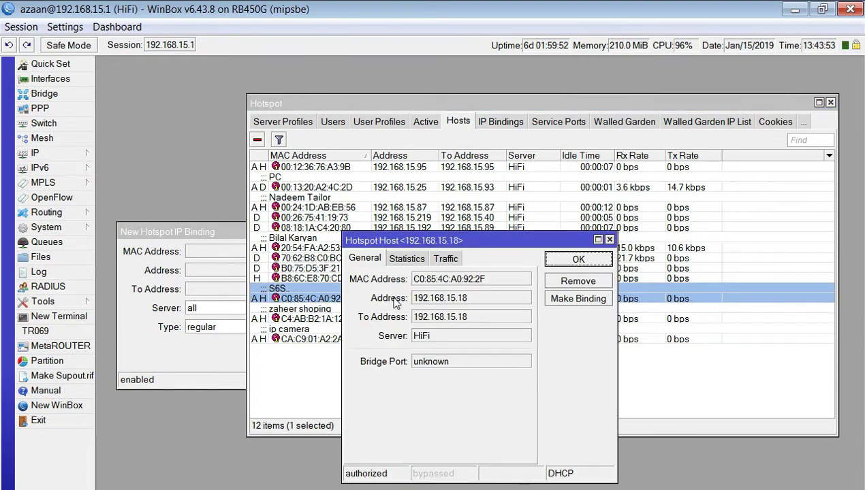
pyautogui.moveTo(436, 285); pyautogui.dragTo(414, 280)
pyautogui.rightClick(431, 280)
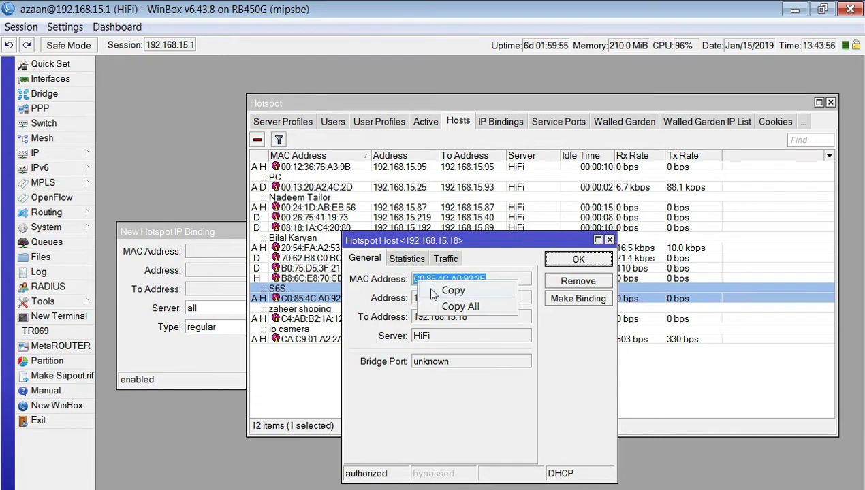
pyautogui.click(446, 289)
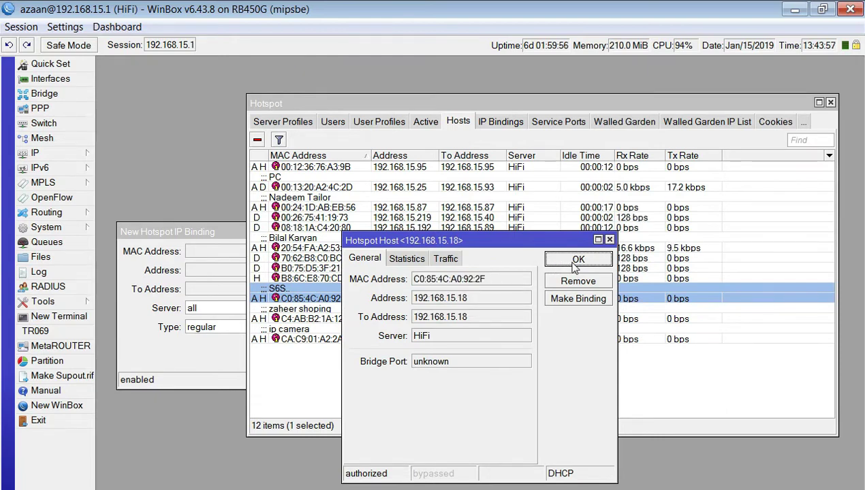
# Step: Examine the live traffic of host 192.168.15.18 and the binding its Make Binding command offers, without saving it
pyautogui.click(445, 259)
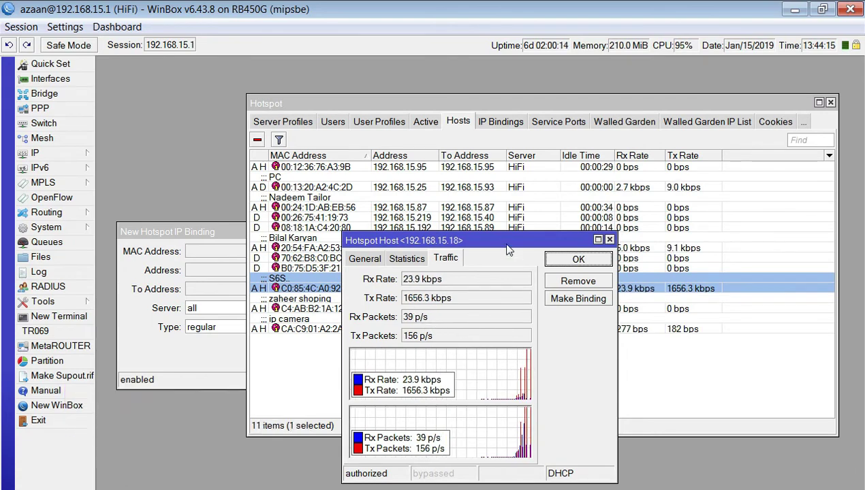
pyautogui.moveTo(506, 243); pyautogui.dragTo(513, 222)
pyautogui.moveTo(453, 276); pyautogui.dragTo(392, 273)
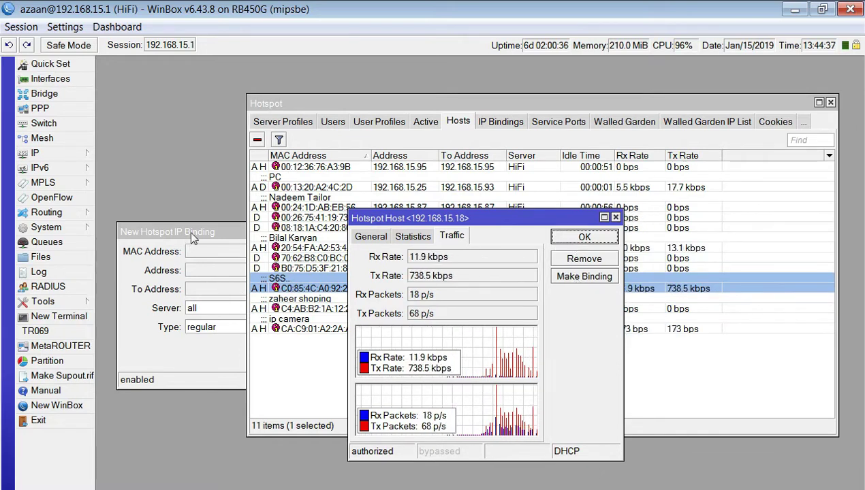
pyautogui.moveTo(189, 230); pyautogui.dragTo(175, 237)
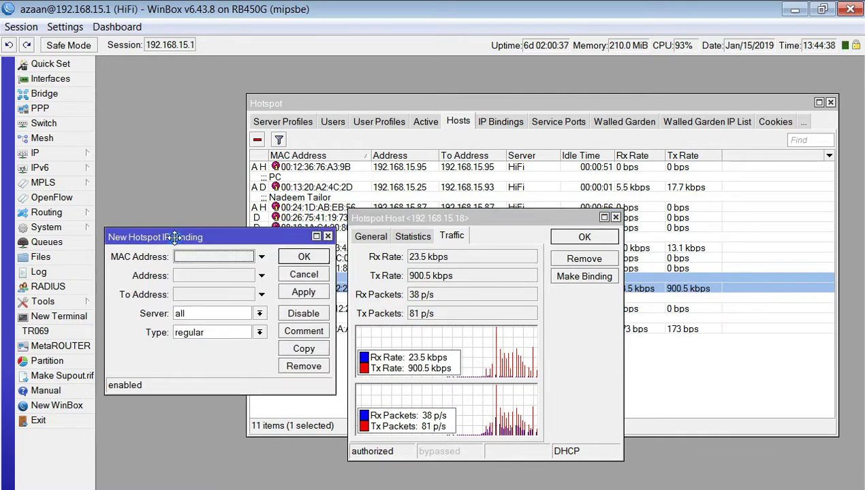
pyautogui.click(569, 279)
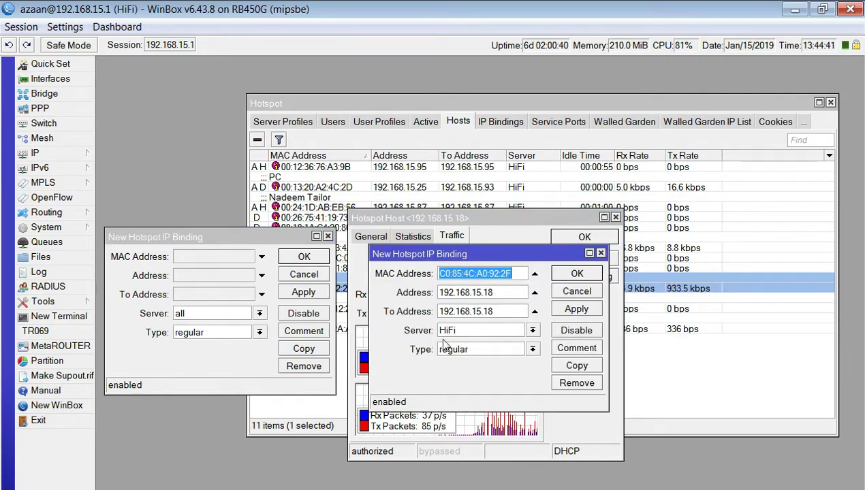
pyautogui.click(576, 291)
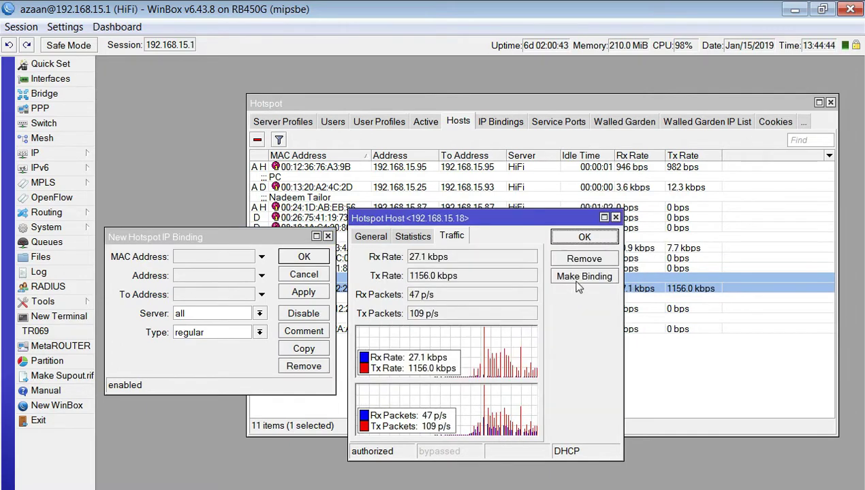
# Step: Copy the MAC address C0:85:4C:A0:92:2F from host 192.168.15.18 into the new hotspot IP binding's MAC Address
pyautogui.click(413, 236)
pyautogui.click(371, 236)
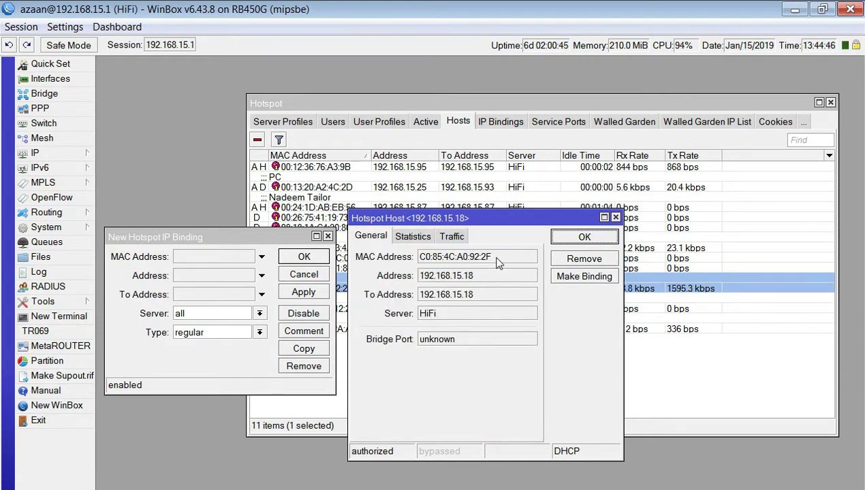
pyautogui.moveTo(497, 263); pyautogui.dragTo(410, 260)
pyautogui.rightClick(445, 258)
pyautogui.click(471, 268)
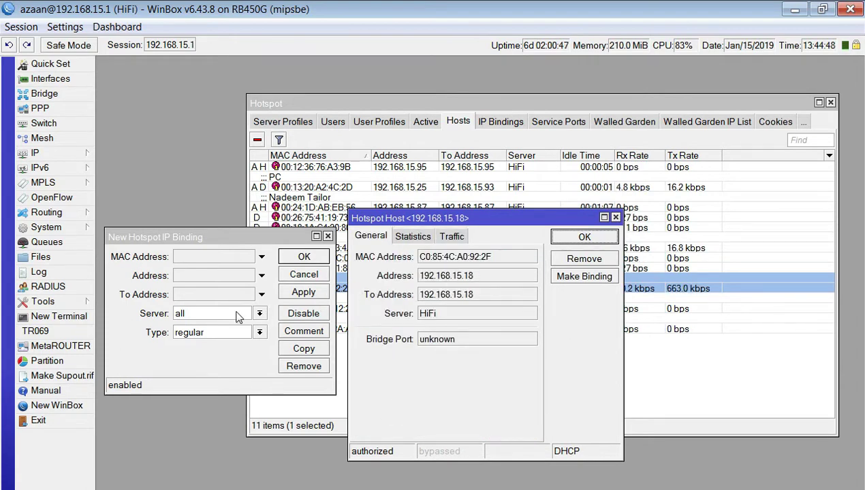
pyautogui.click(205, 257)
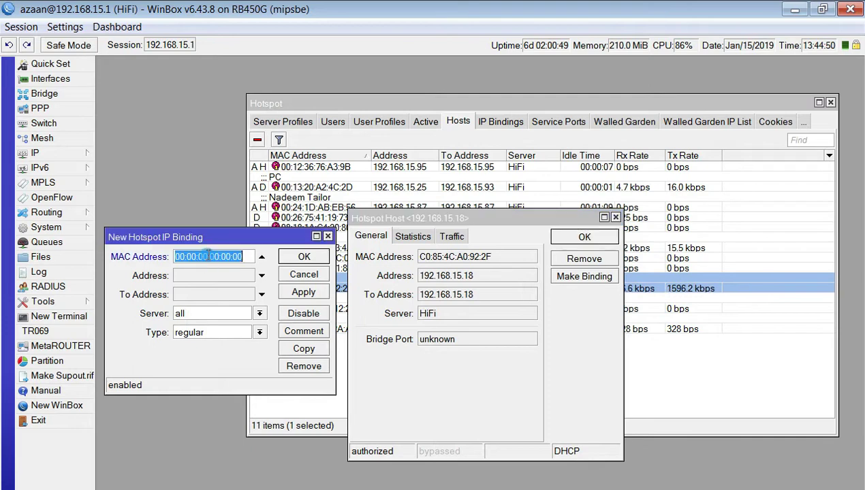
pyautogui.rightClick(205, 257)
pyautogui.click(243, 295)
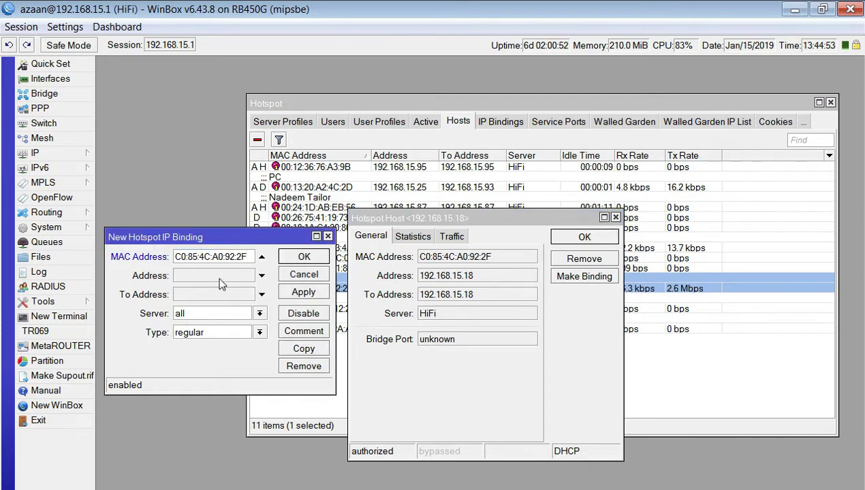
# Step: Check the MAC address and server instructions for the binding in the Notepad notes
pyautogui.hotkey('alt', 'Tab')
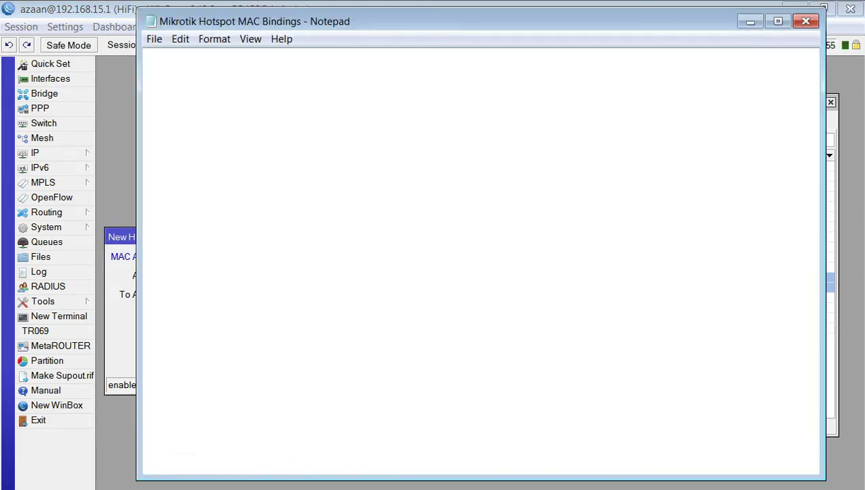
pyautogui.moveTo(164, 264); pyautogui.dragTo(267, 258)
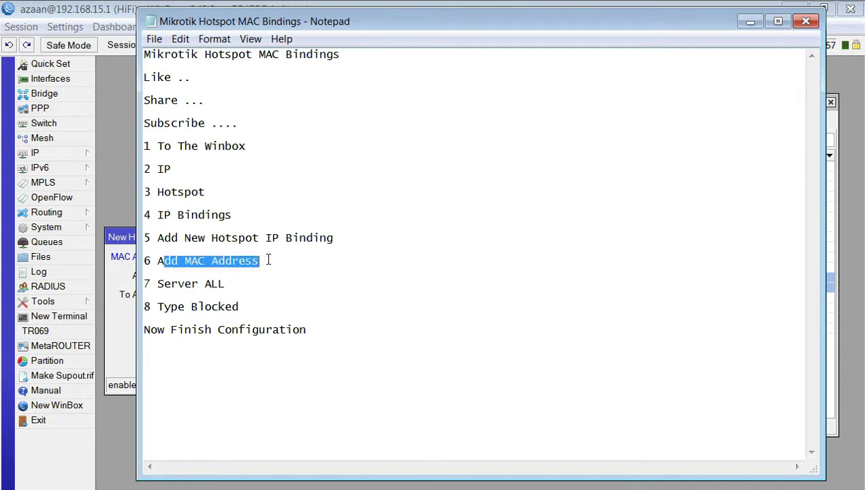
pyautogui.click(217, 278)
pyautogui.moveTo(159, 284); pyautogui.dragTo(225, 282)
pyautogui.click(245, 281)
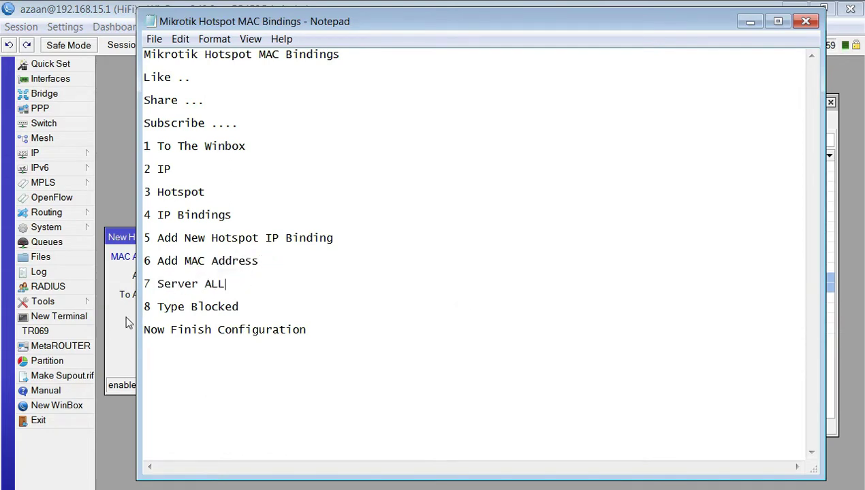
# Step: In WinBox, keep the new hotspot IP binding's server as all, set its type to blocked, and apply it
pyautogui.click(128, 320)
pyautogui.click(191, 318)
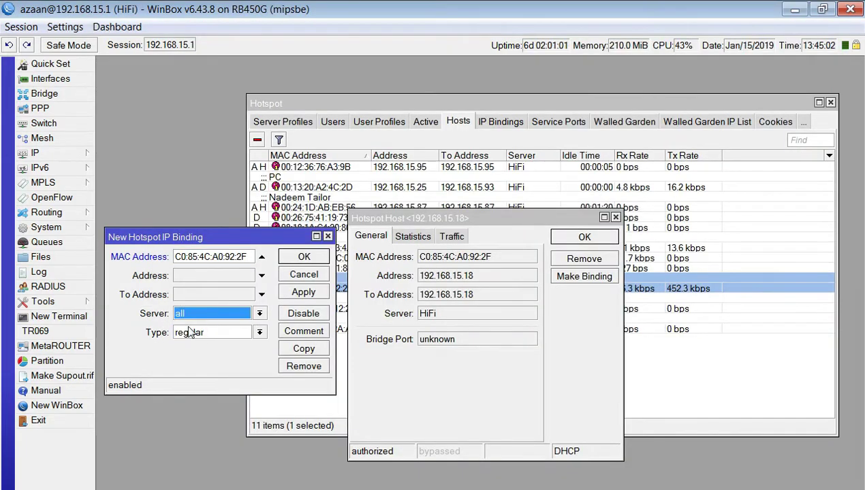
pyautogui.click(191, 336)
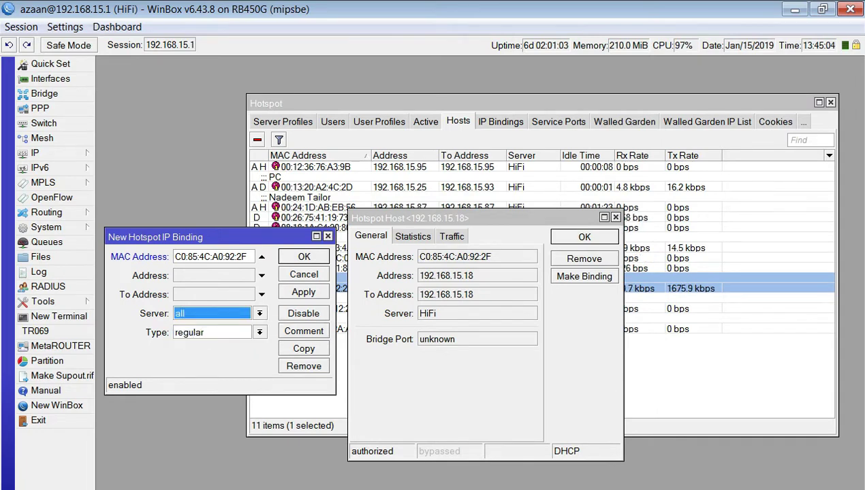
pyautogui.hotkey('alt', 'Tab')
pyautogui.moveTo(158, 307); pyautogui.dragTo(251, 308)
pyautogui.click(132, 331)
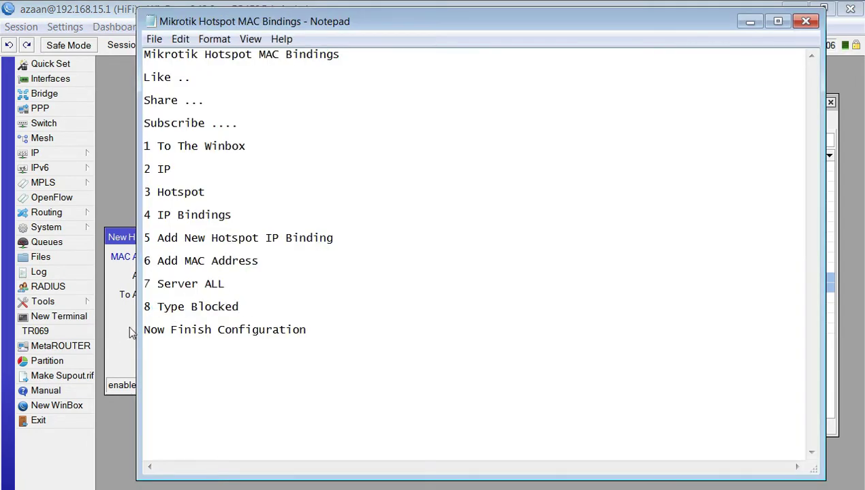
pyautogui.click(205, 332)
pyautogui.click(203, 343)
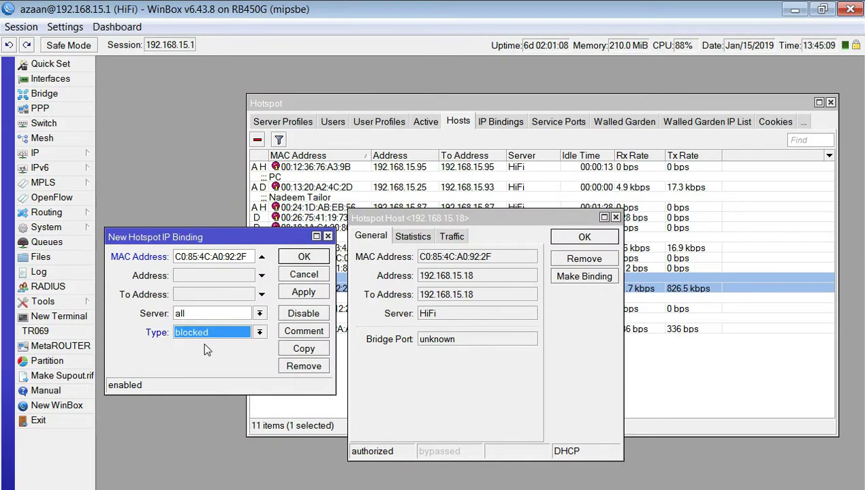
pyautogui.click(304, 294)
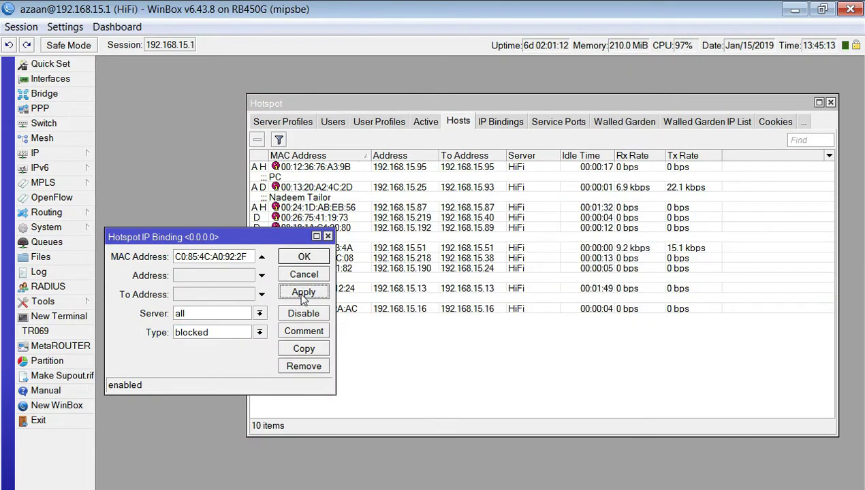
# Step: Show the hotspot's IP bindings list and widen the MAC Address column to fit the full address
pyautogui.click(355, 333)
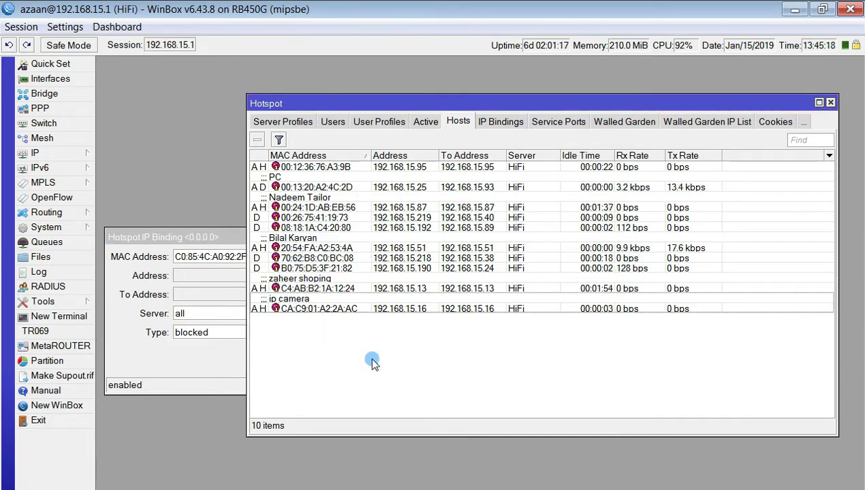
pyautogui.click(485, 122)
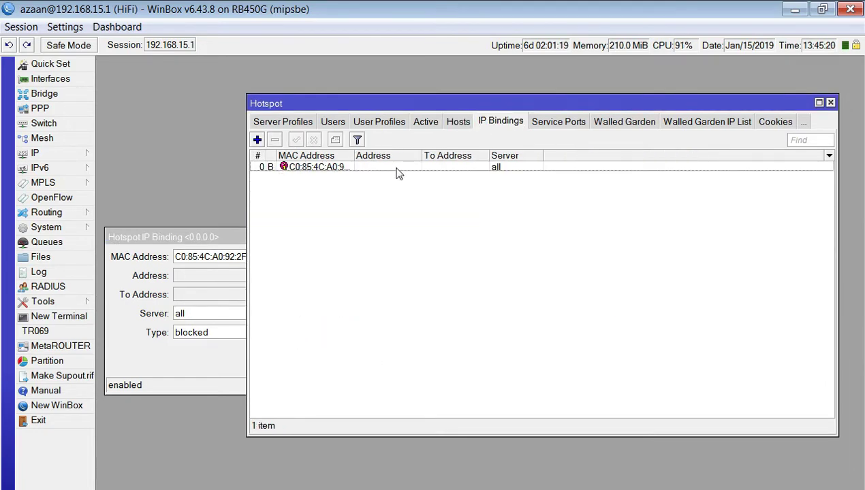
pyautogui.click(350, 168)
pyautogui.moveTo(354, 155); pyautogui.dragTo(369, 155)
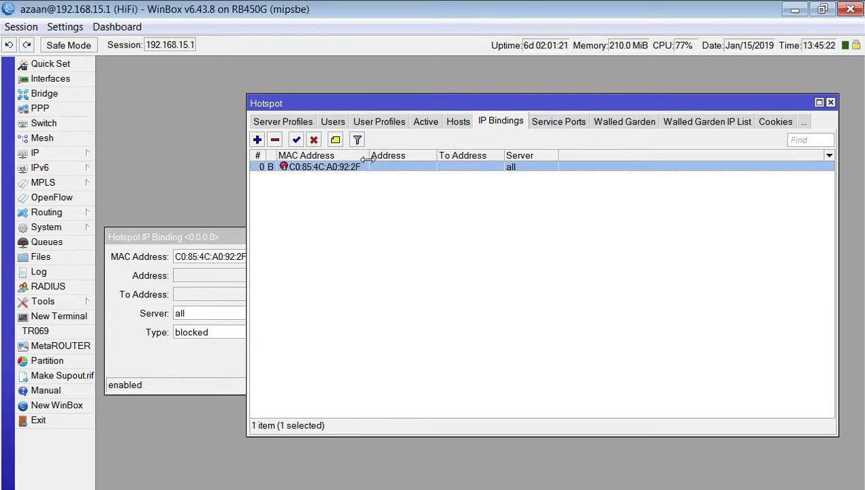
pyautogui.click(366, 206)
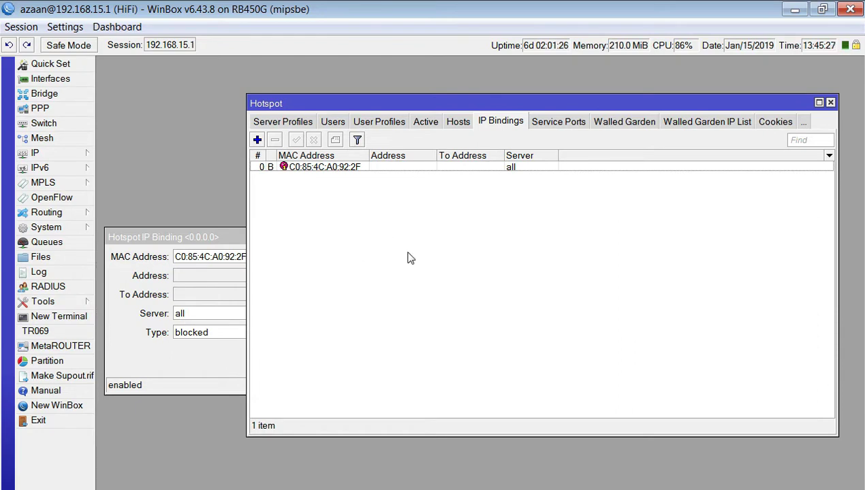
# Step: In the Notepad notes, add the lines "9 My Mobile Internet is Blocked now" and "We Have Done" before "Now Finish Configuration"
pyautogui.hotkey('alt', 'Tab')
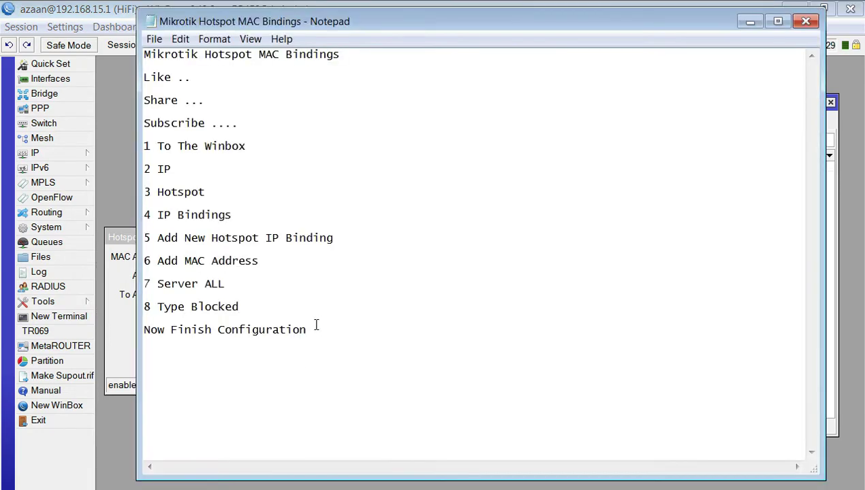
pyautogui.press('Return')
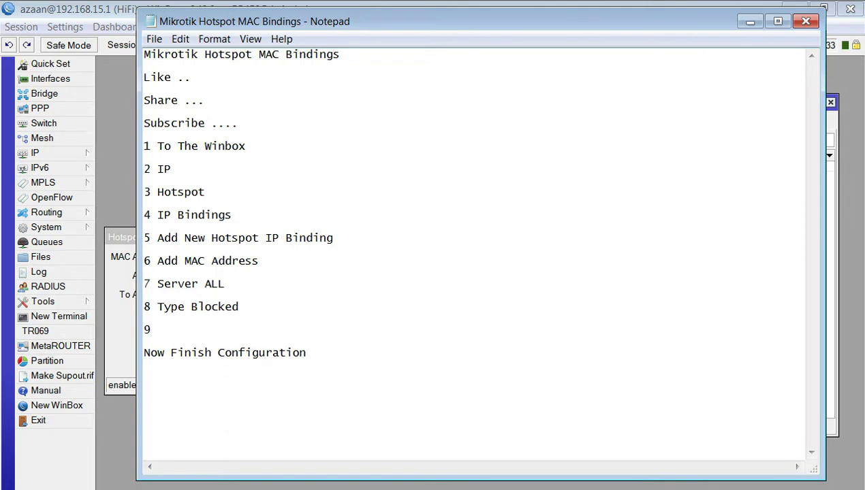
pyautogui.write('9 My Mobile ')
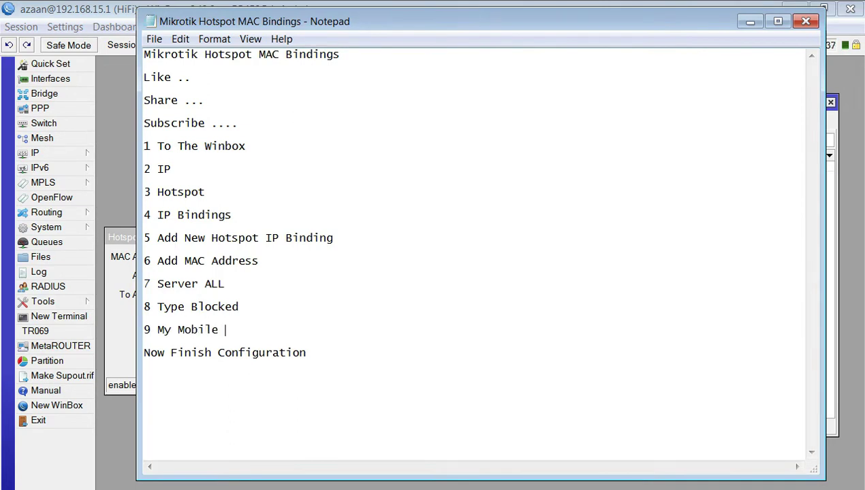
pyautogui.write('Internet is Blocked now')
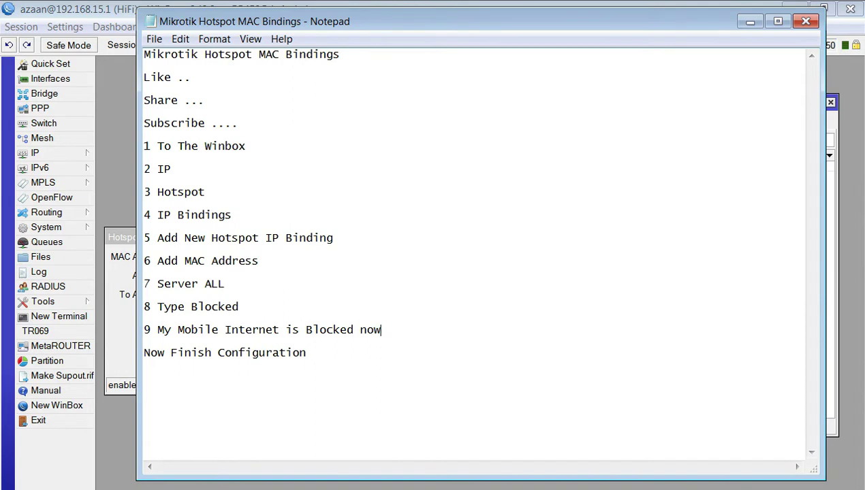
pyautogui.press('Return')
pyautogui.press('Return')
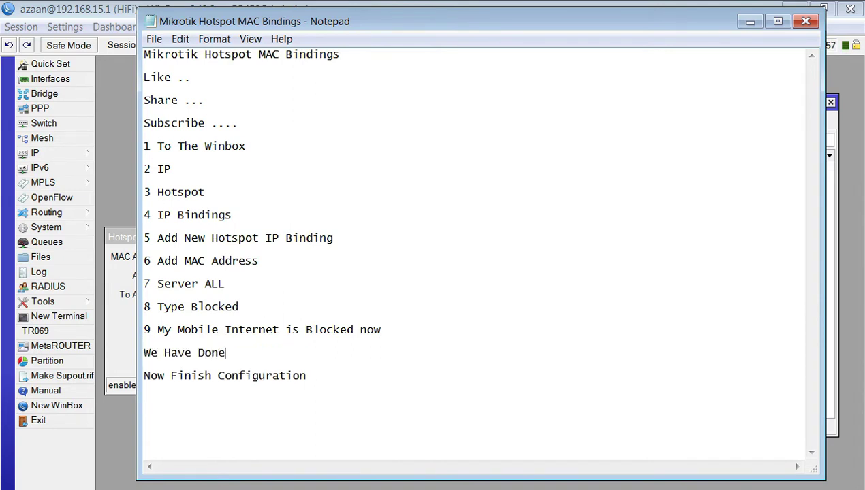
pyautogui.press('Return')
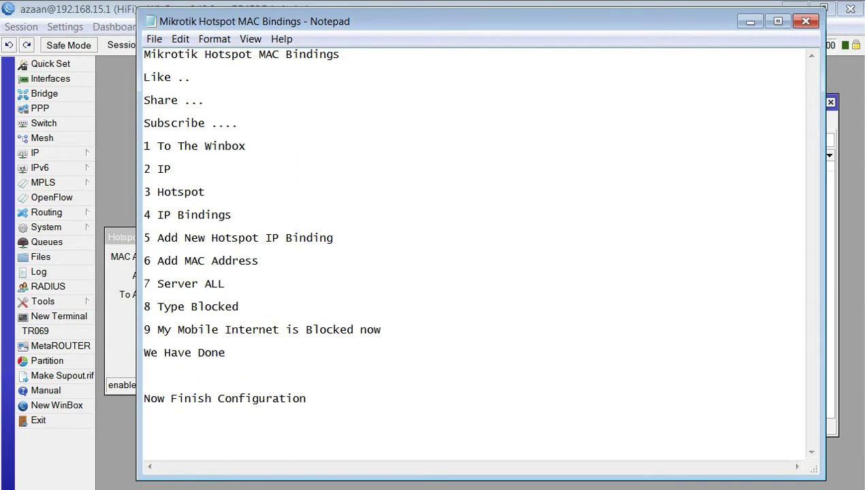
# Step: Return to WinBox, confirm and close the blocked IP binding's dialog, and select the binding in the list
pyautogui.click(127, 358)
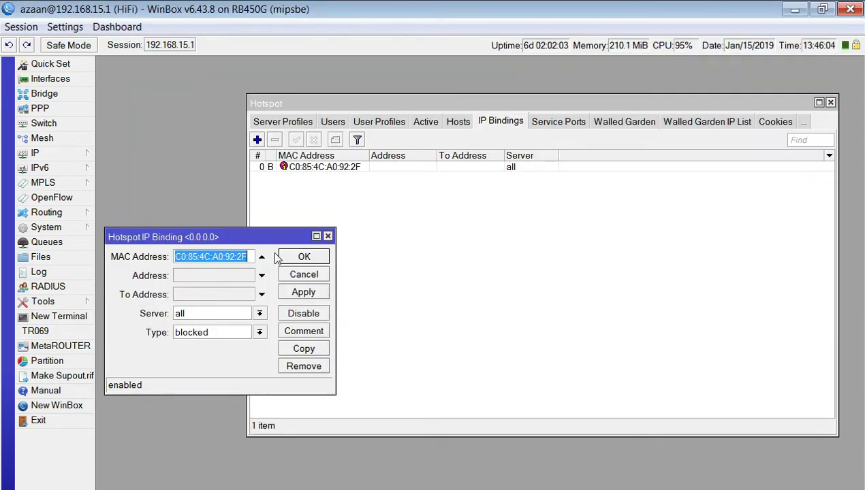
pyautogui.click(299, 257)
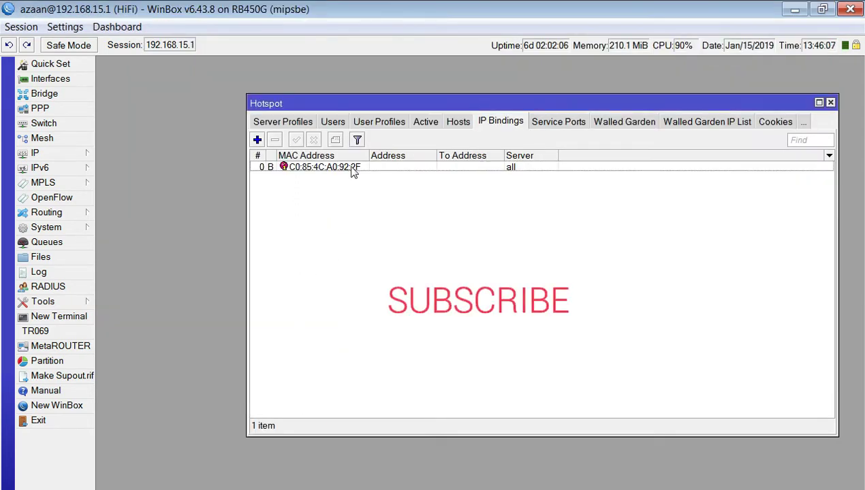
pyautogui.click(352, 169)
# Step: Check the hotspot's hosts, active users and IP bindings lists for the blocked device, and close the Hotspot window
pyautogui.click(459, 123)
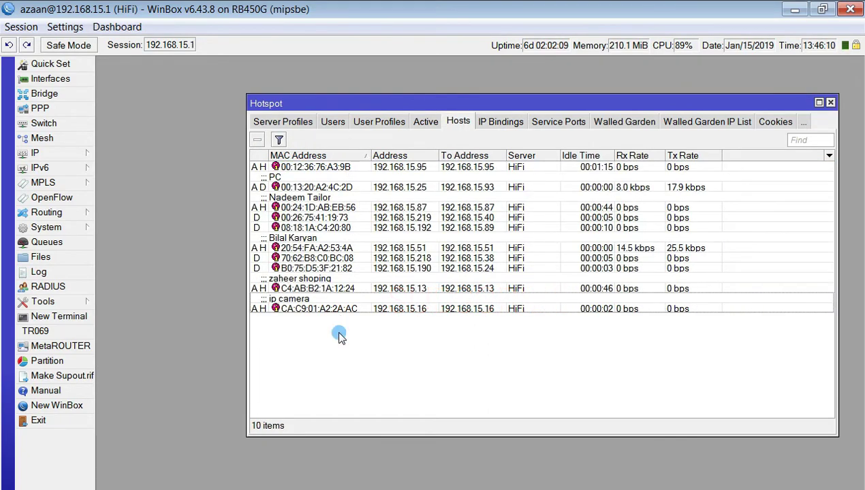
pyautogui.click(427, 123)
pyautogui.click(458, 123)
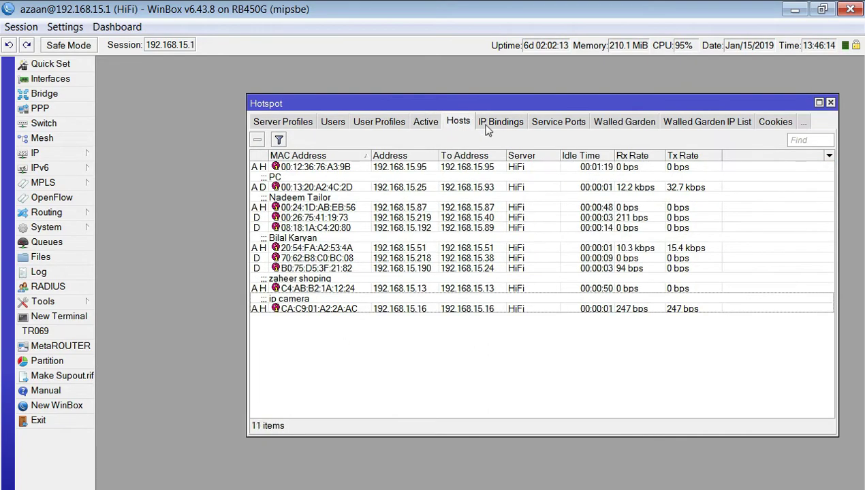
pyautogui.click(486, 125)
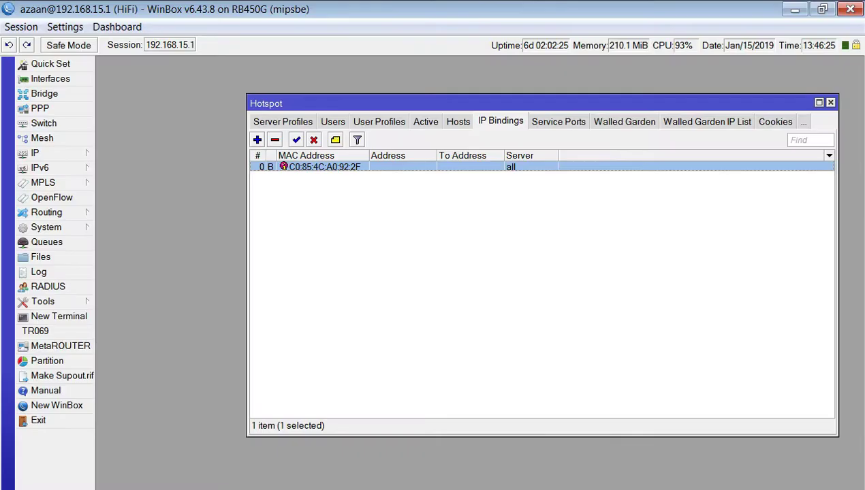
pyautogui.click(369, 196)
pyautogui.click(364, 166)
pyautogui.click(381, 195)
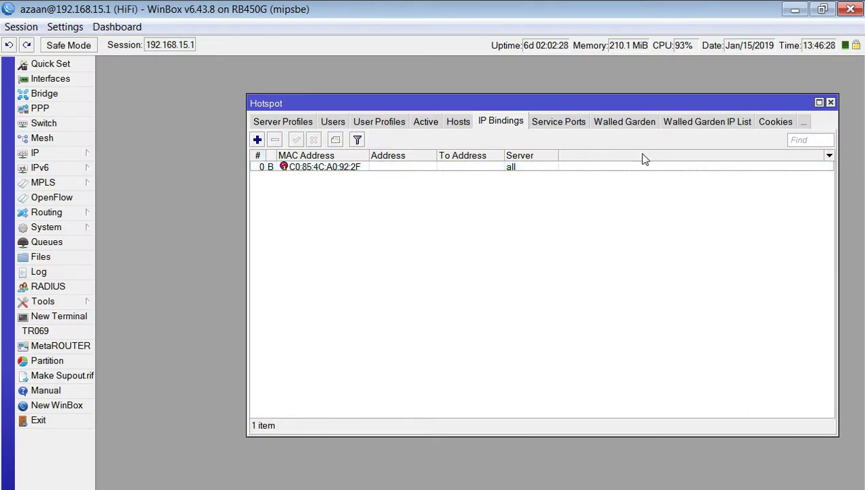
pyautogui.click(830, 103)
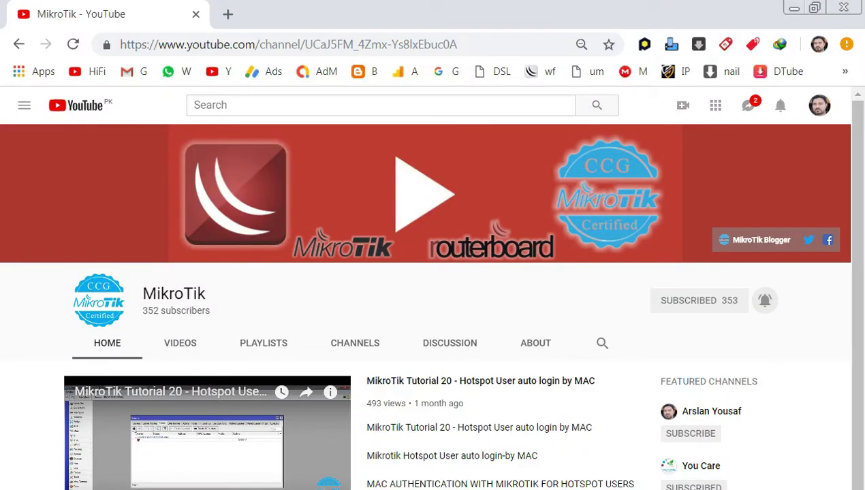
# Step: In the New Text Document Notepad window, add the lines "SubScribe Over Channel" and "For More Video" below the tutorial title
pyautogui.hotkey('alt', 'Tab')
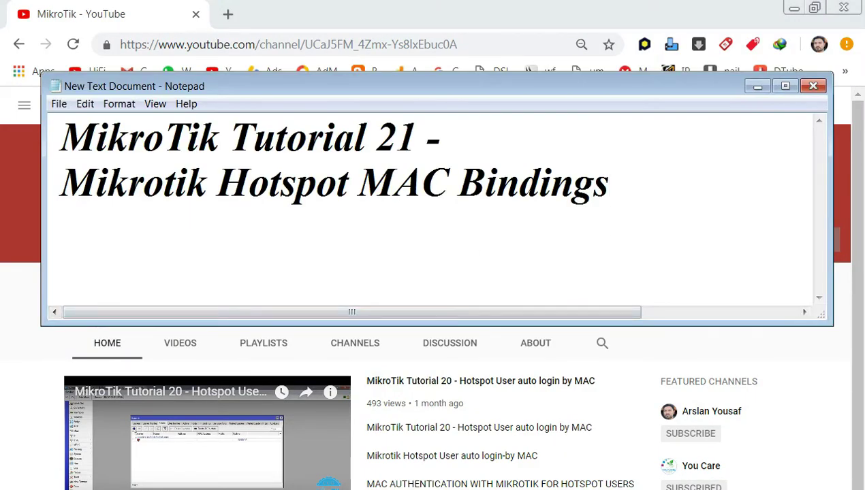
pyautogui.write('SubScribe ')
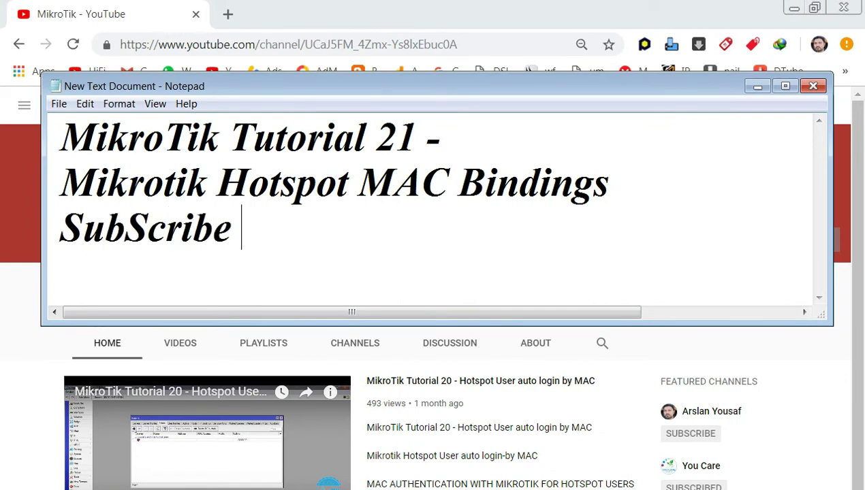
pyautogui.write('Over Channel ')
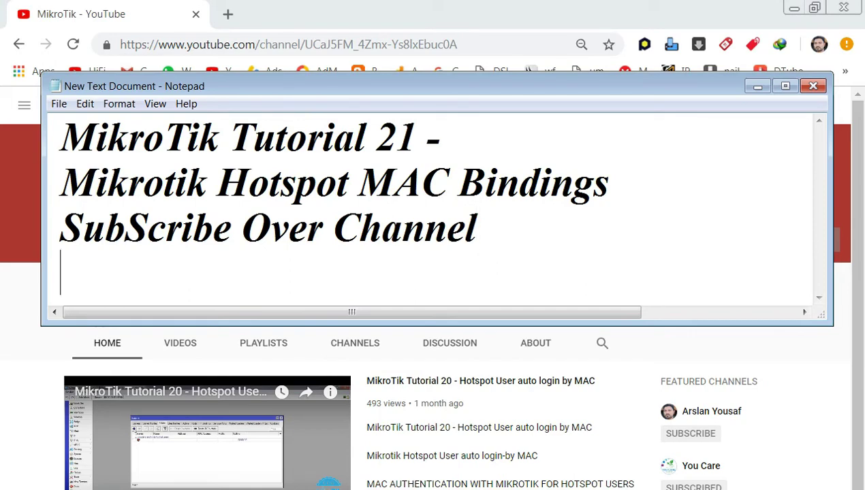
pyautogui.write('For More Video')
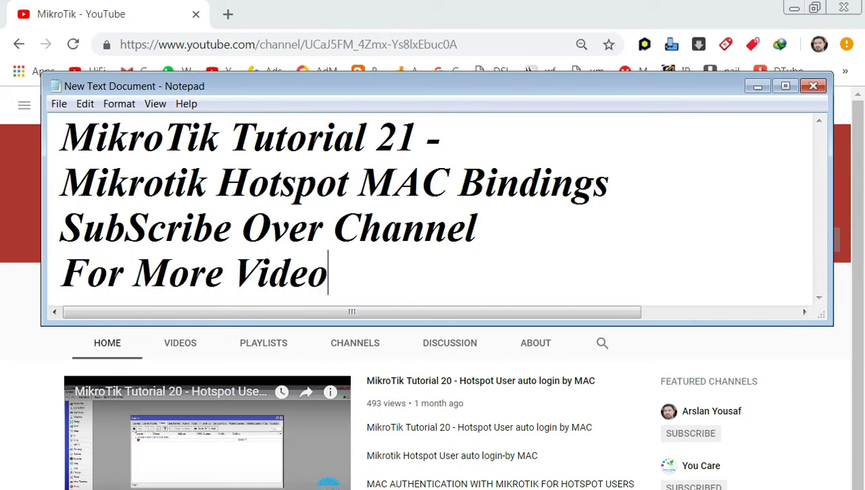